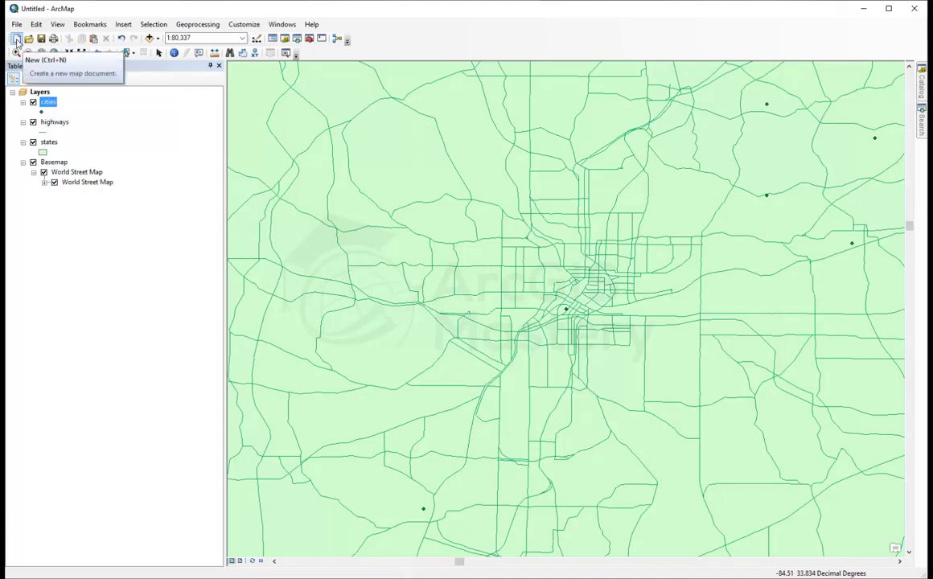
Step: Cancel a new map document and highlight the .mxd entry in the data types notes
click(17, 39)
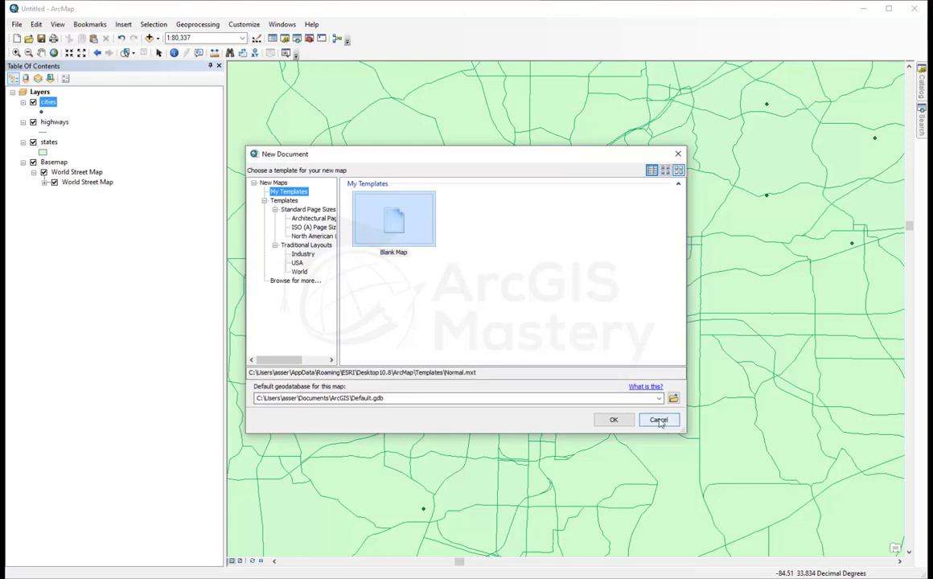
click(657, 420)
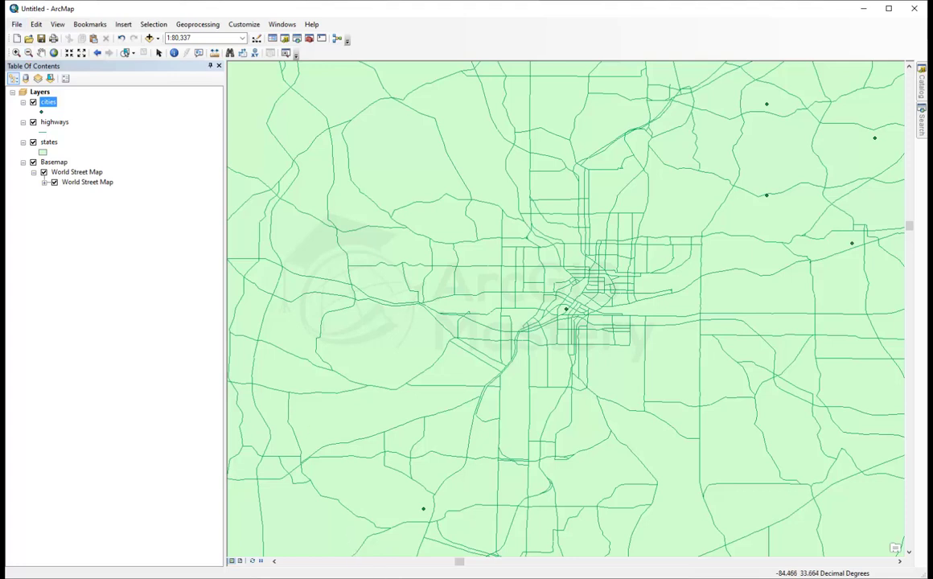
click(468, 545)
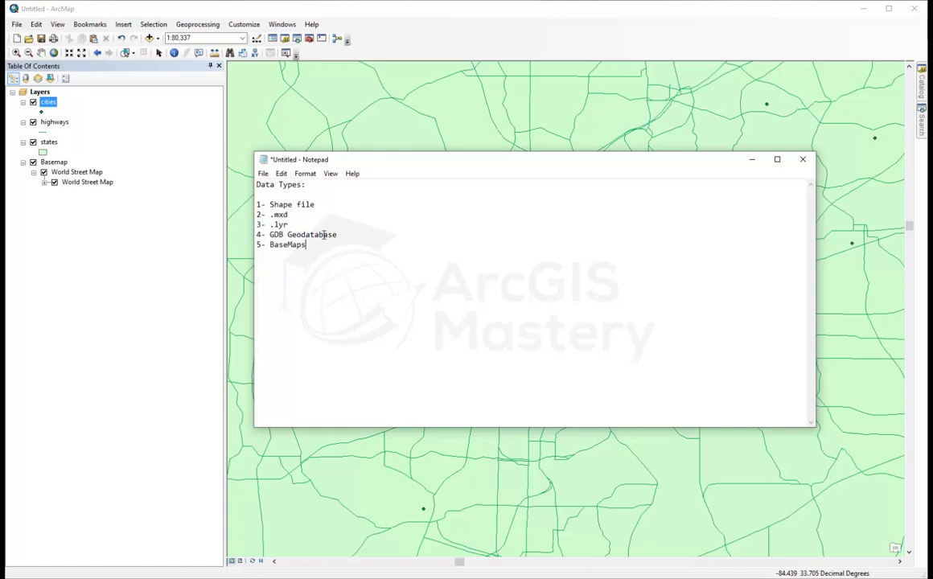
drag(293, 215, 257, 211)
click(158, 286)
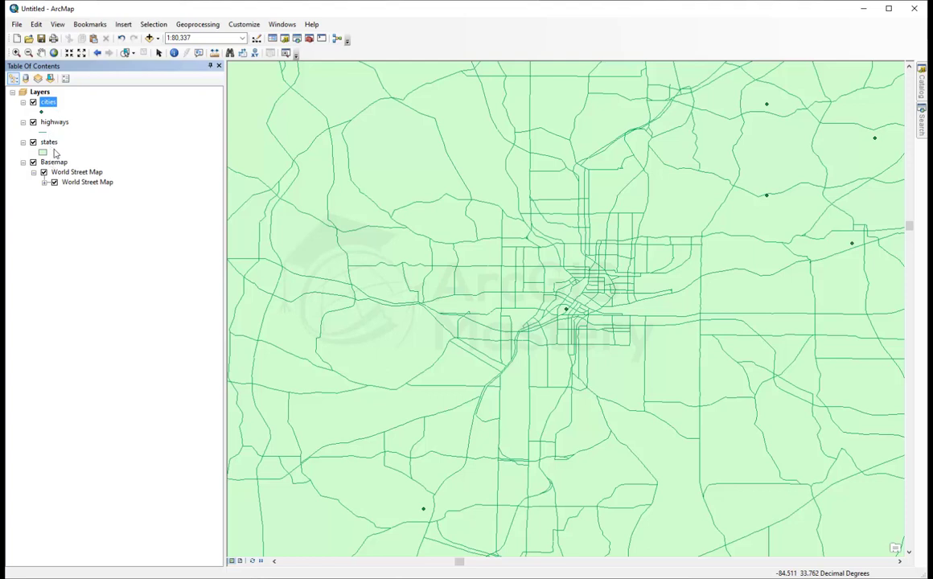
Step: In Save As, browse to Courses > 3- ArcMap > ArcMap Basics 1 > Data Types
click(17, 25)
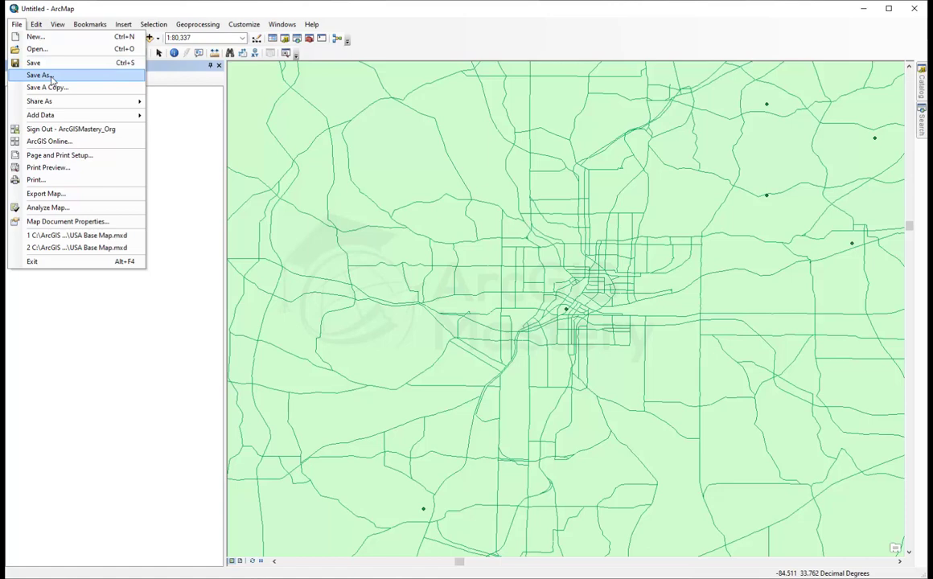
click(34, 63)
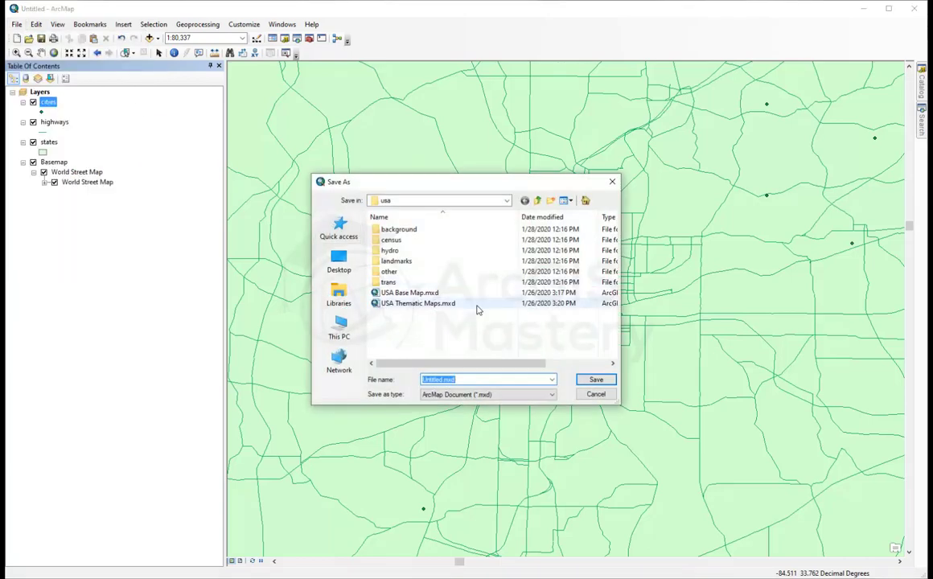
click(536, 201)
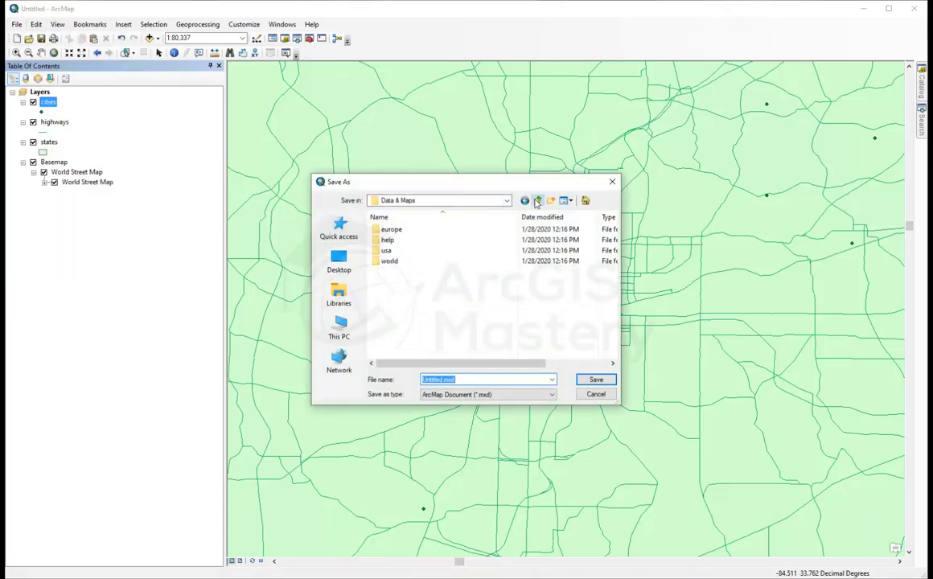
click(537, 201)
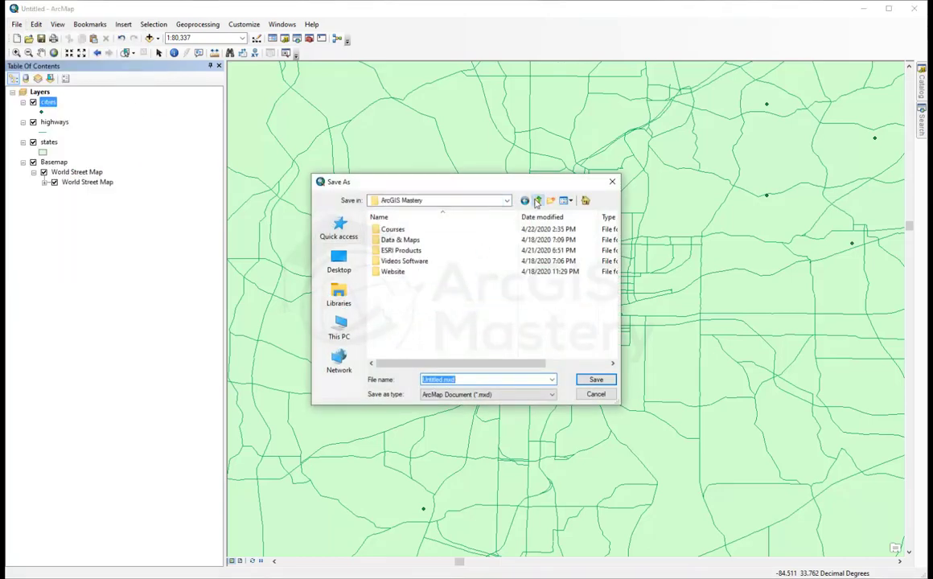
double_click(392, 229)
click(402, 251)
double_click(403, 251)
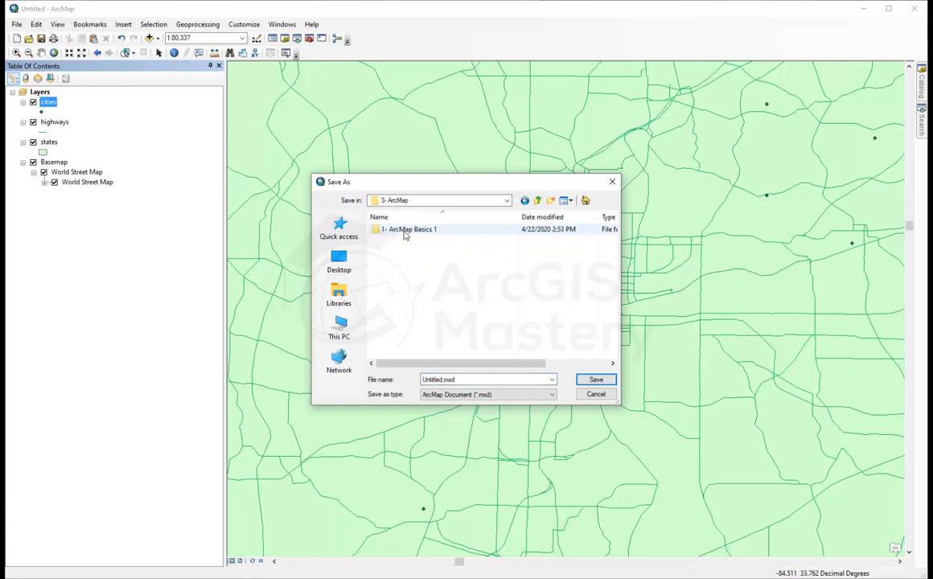
double_click(404, 232)
double_click(402, 231)
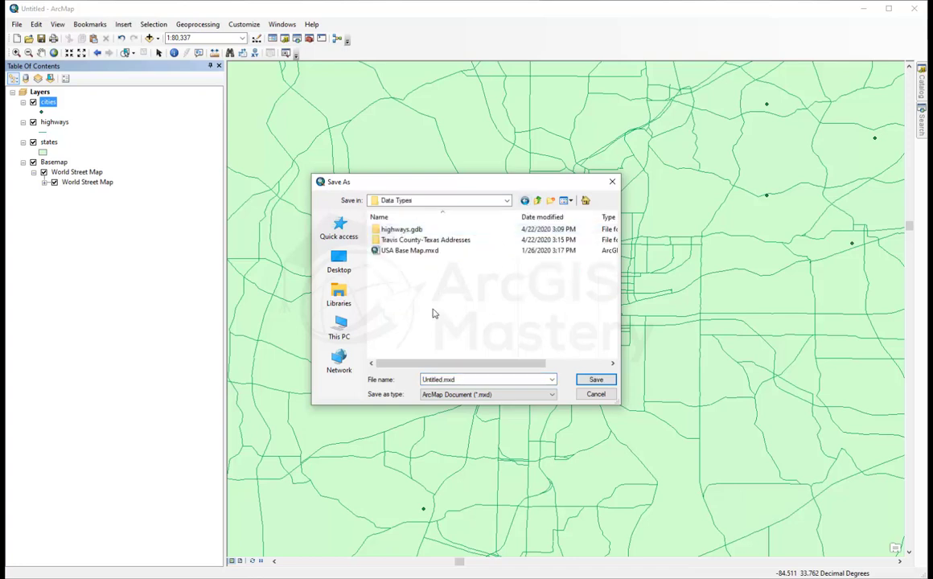
Step: Replace the Untitled file name and save the map document in Data Types
click(439, 379)
double_click(439, 379)
text(Data Types)
key(Return)
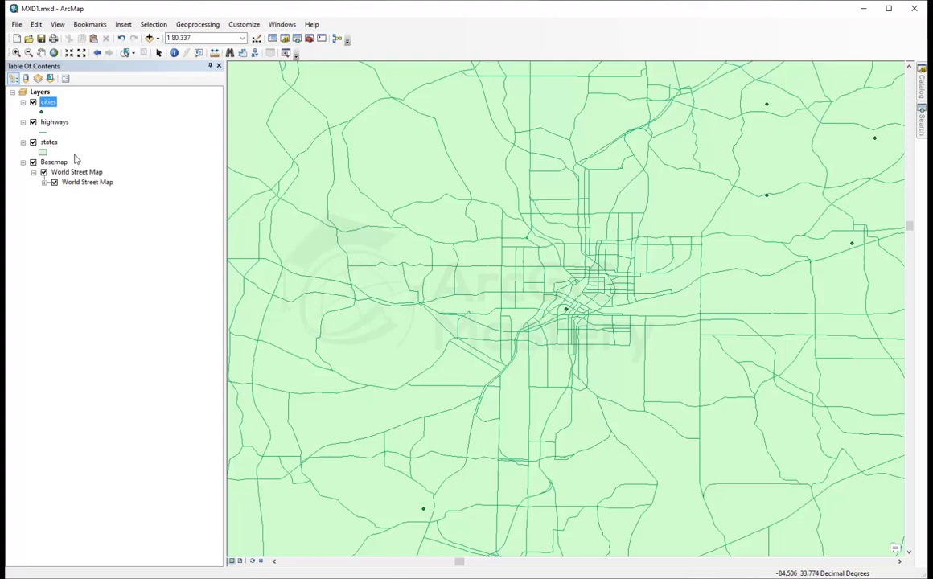
click(49, 103)
right_click(50, 103)
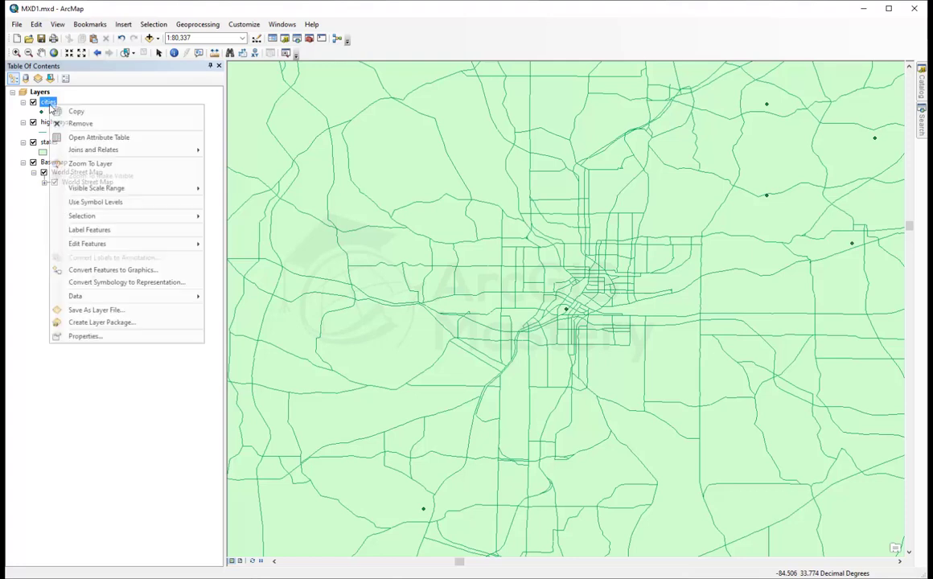
click(100, 337)
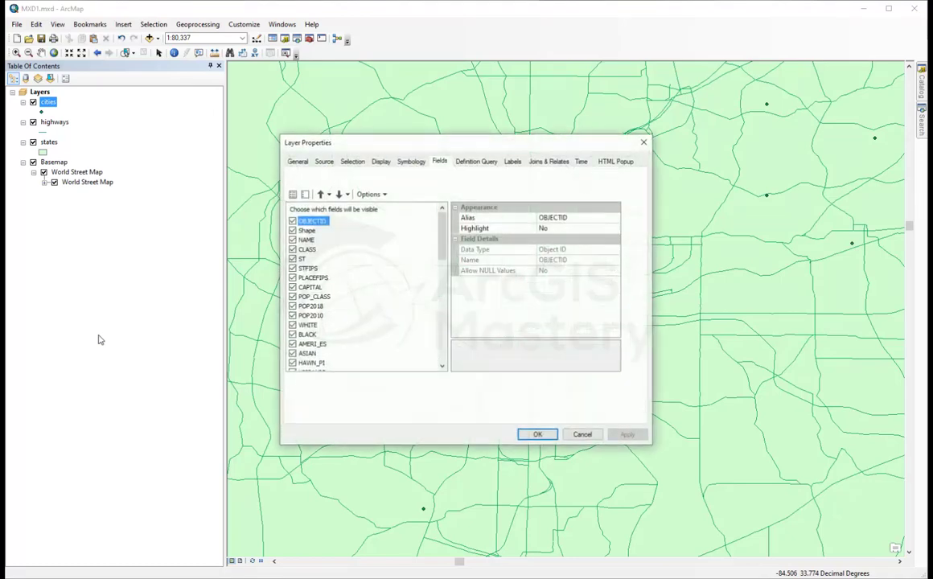
click(323, 161)
drag(399, 248, 550, 248)
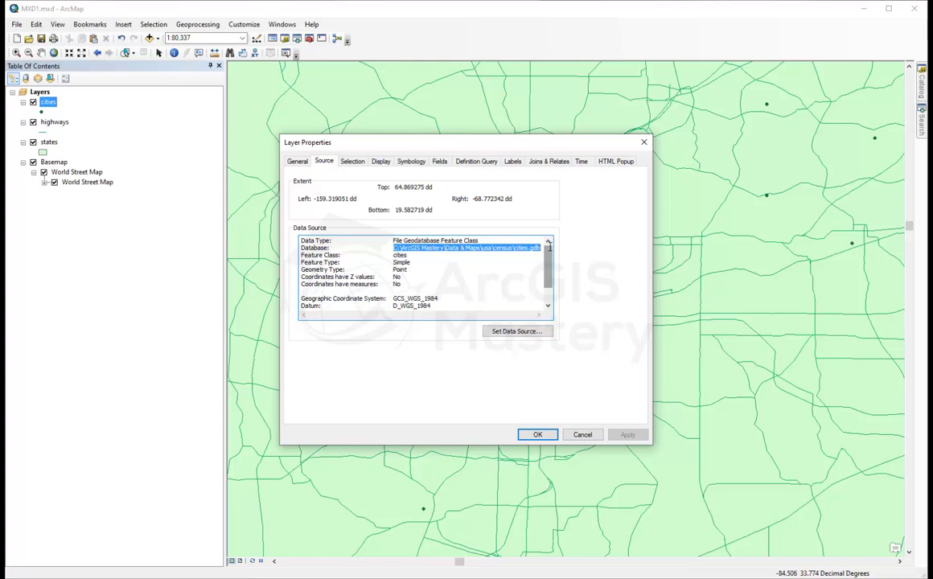
drag(545, 249, 515, 250)
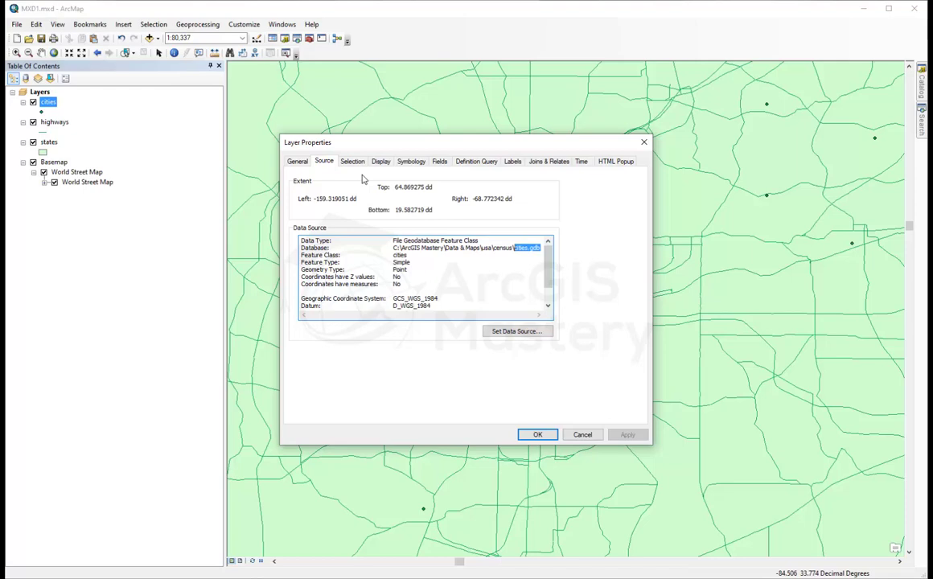
click(645, 143)
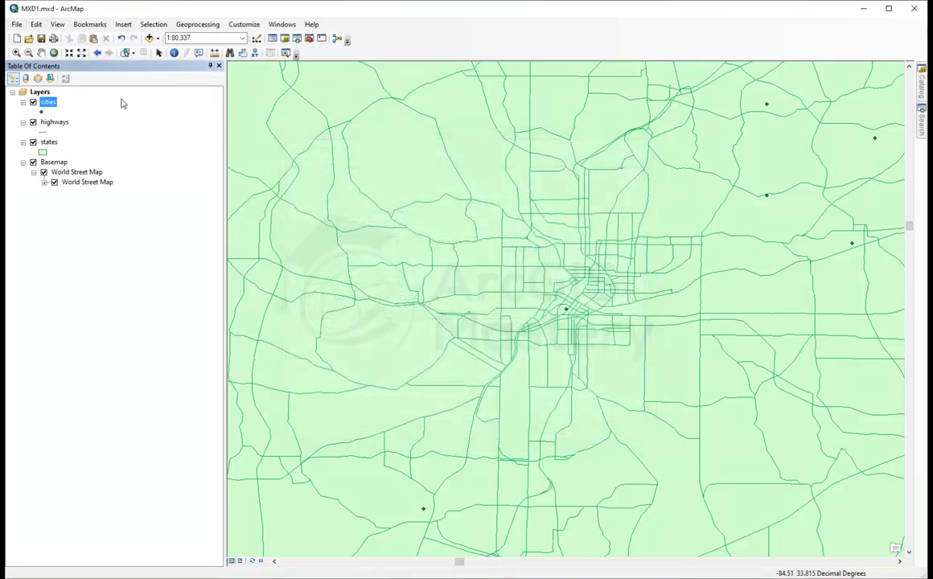
Step: Open USA Base Map.mxd, choosing Yes to save changes to MXD1.mxd first
click(28, 40)
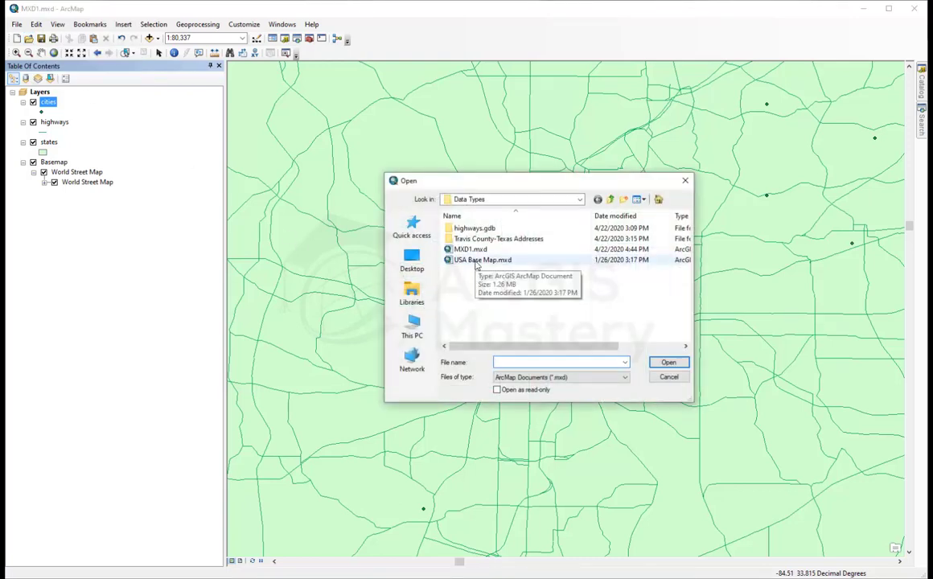
double_click(476, 261)
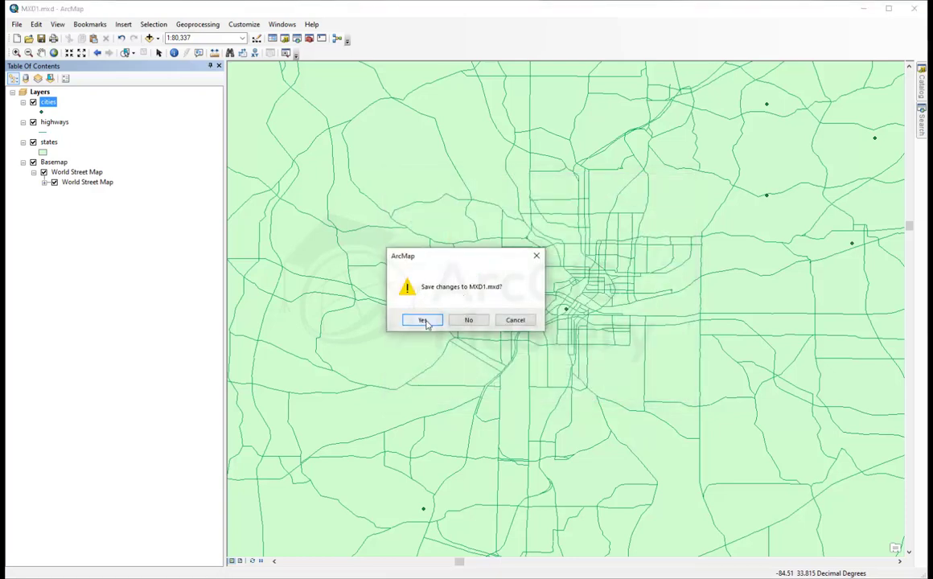
click(423, 320)
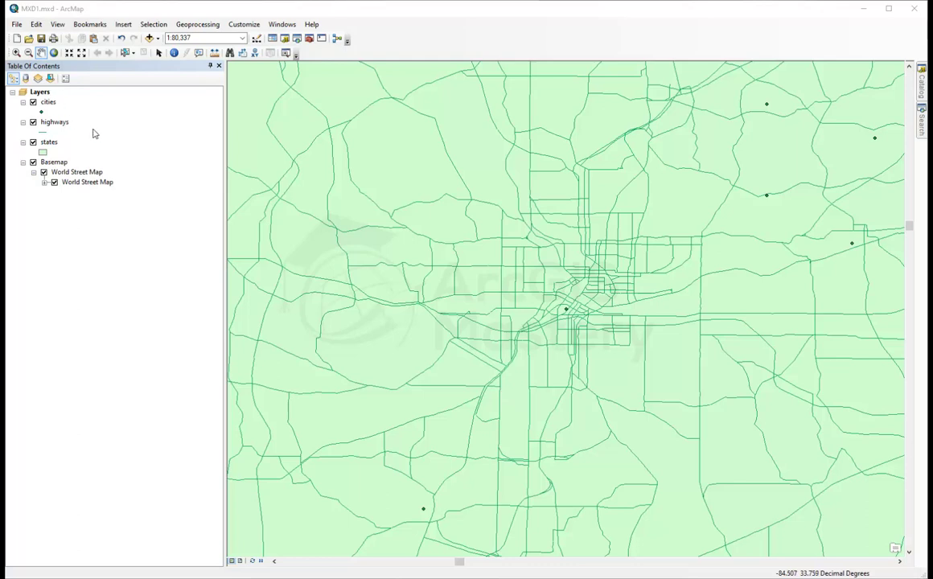
Step: Create a new blank map, then reopen MXD1.mxd from Data Types
click(16, 39)
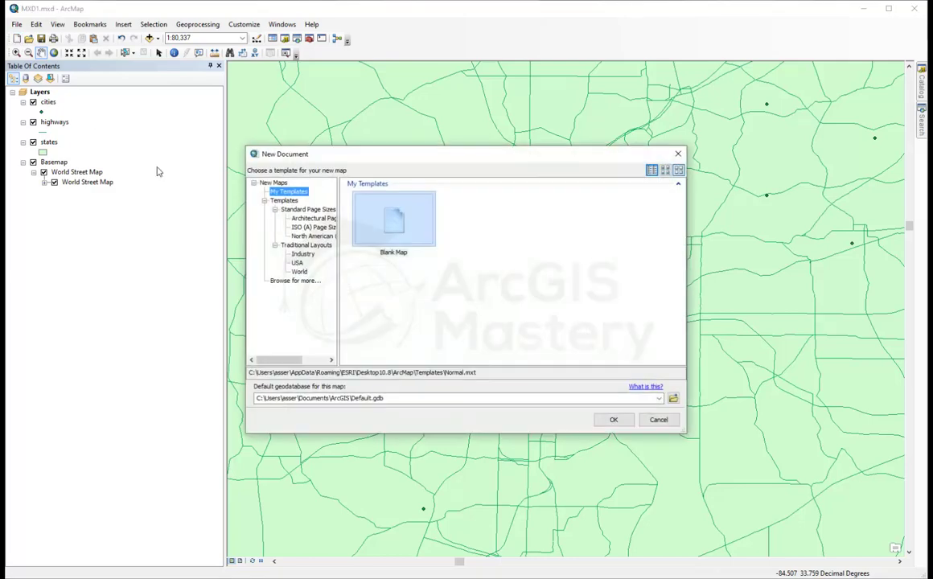
double_click(397, 222)
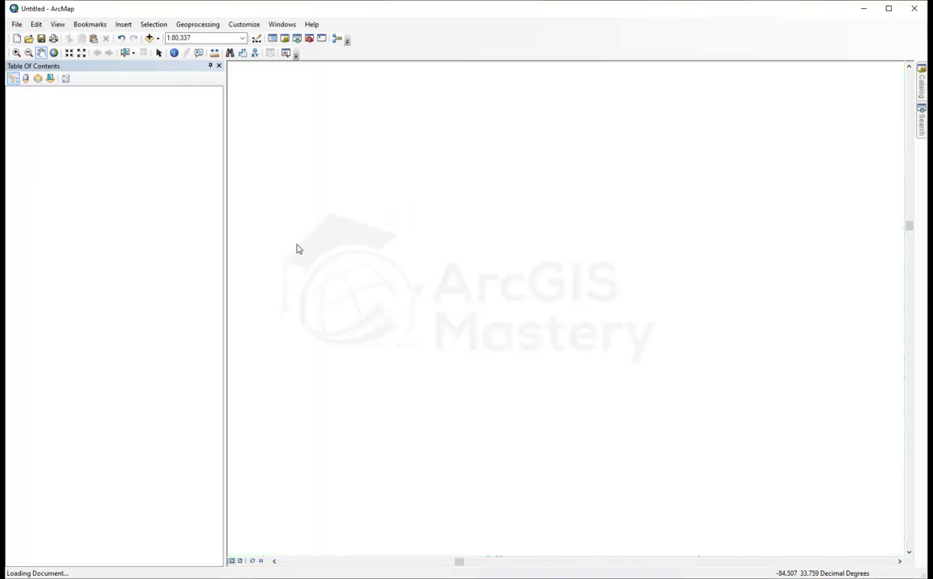
click(30, 38)
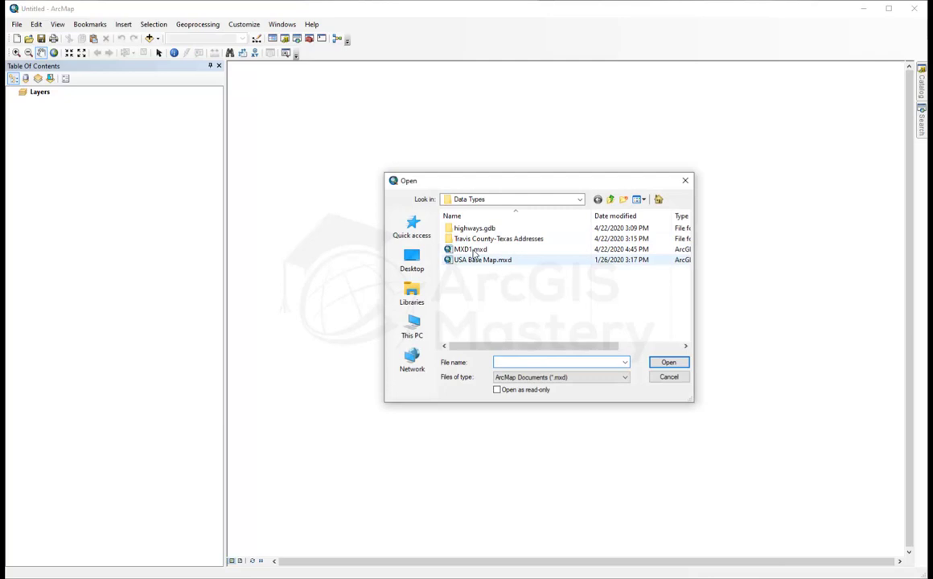
double_click(471, 250)
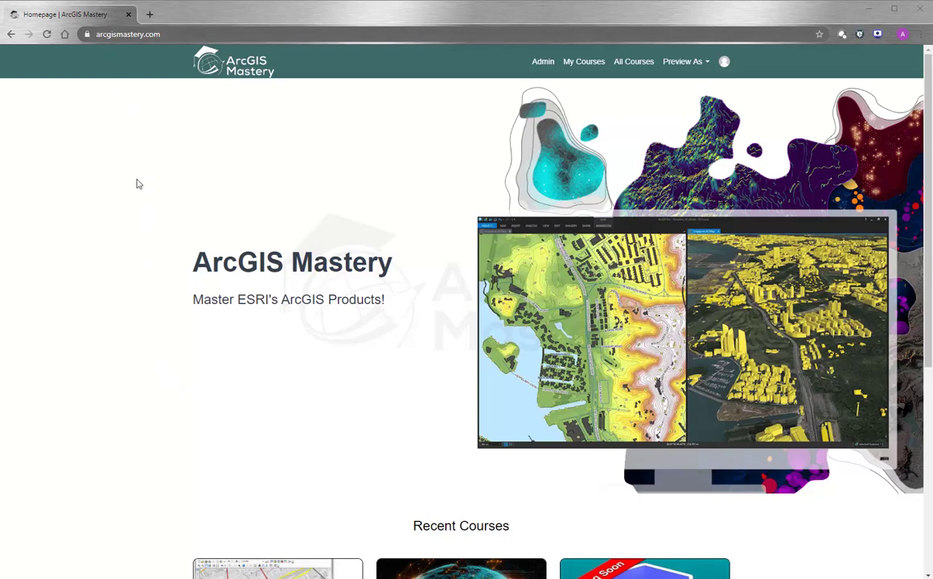
Step: Scroll the ArcGIS Mastery homepage and choose View All Courses
scroll(137, 184, down, 4)
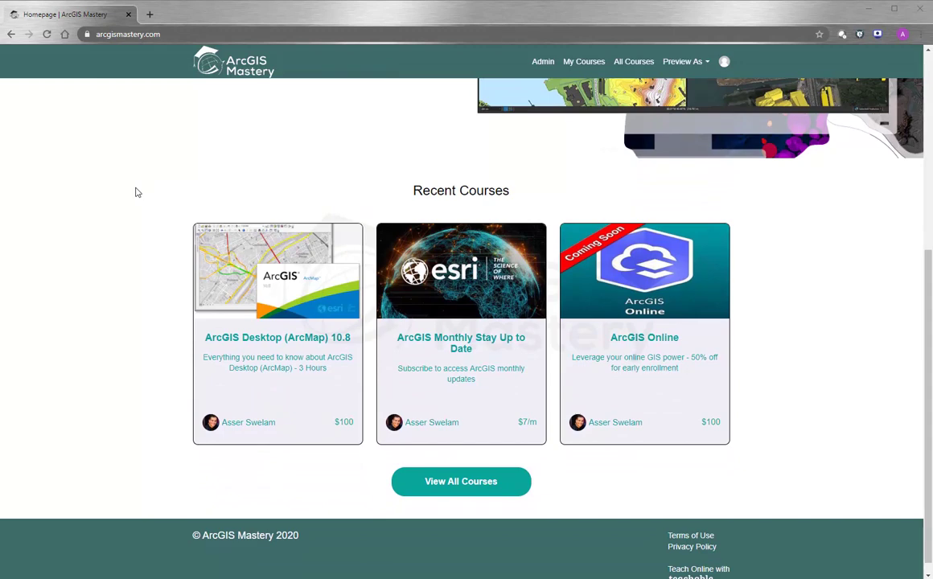
click(443, 482)
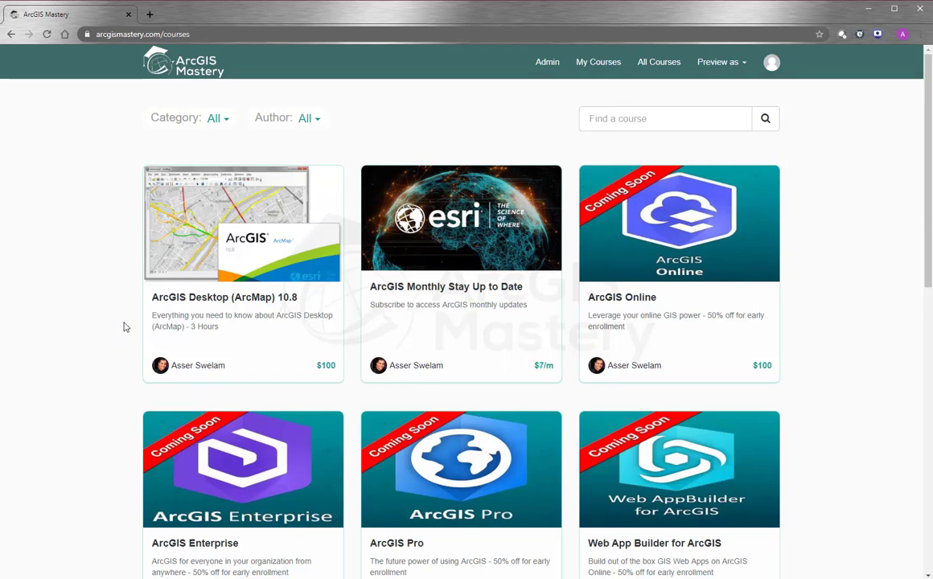
scroll(124, 328, down, 2)
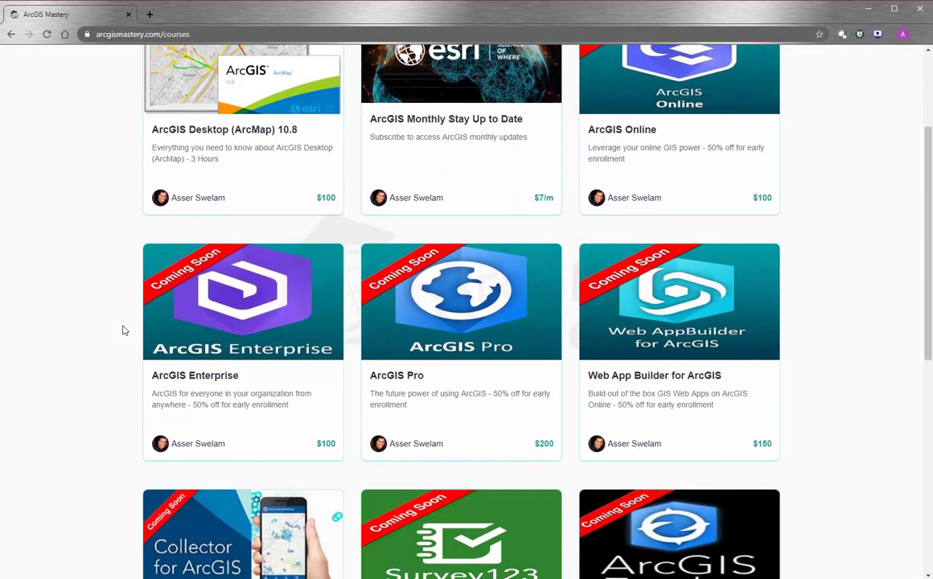
scroll(124, 330, up, 2)
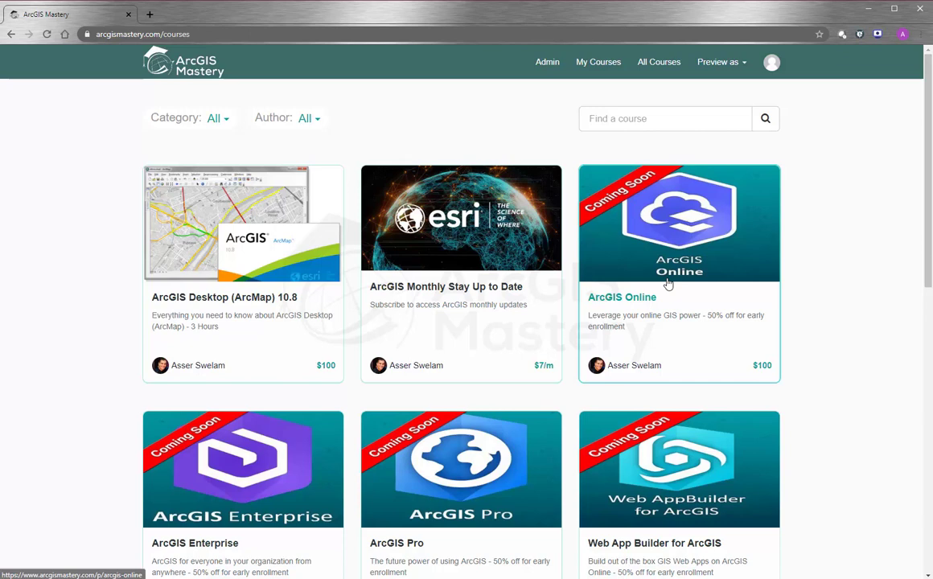
click(486, 247)
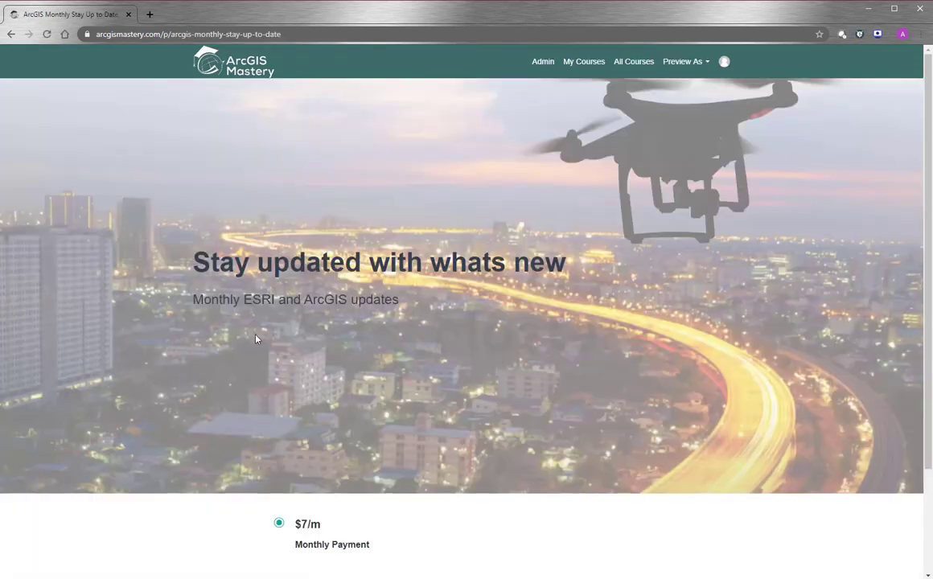
click(12, 34)
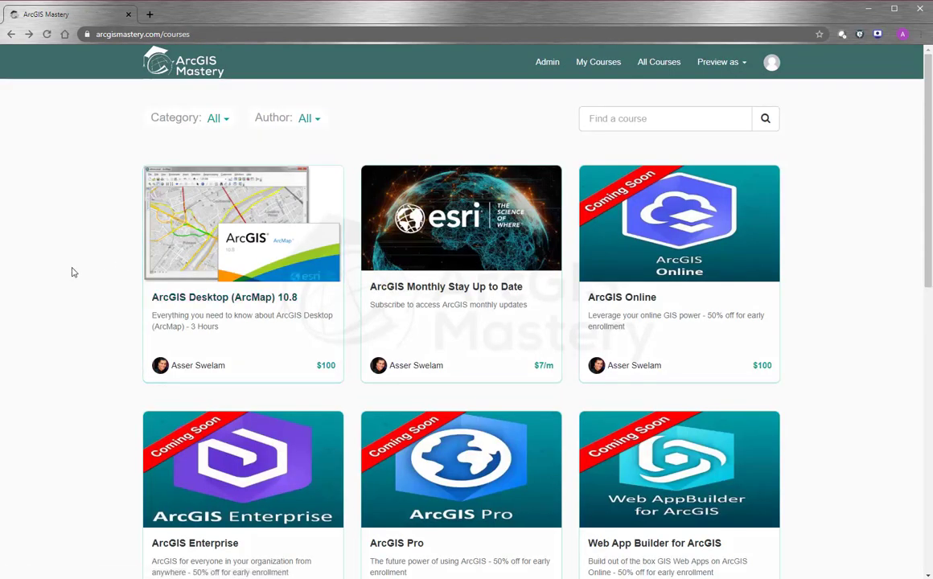